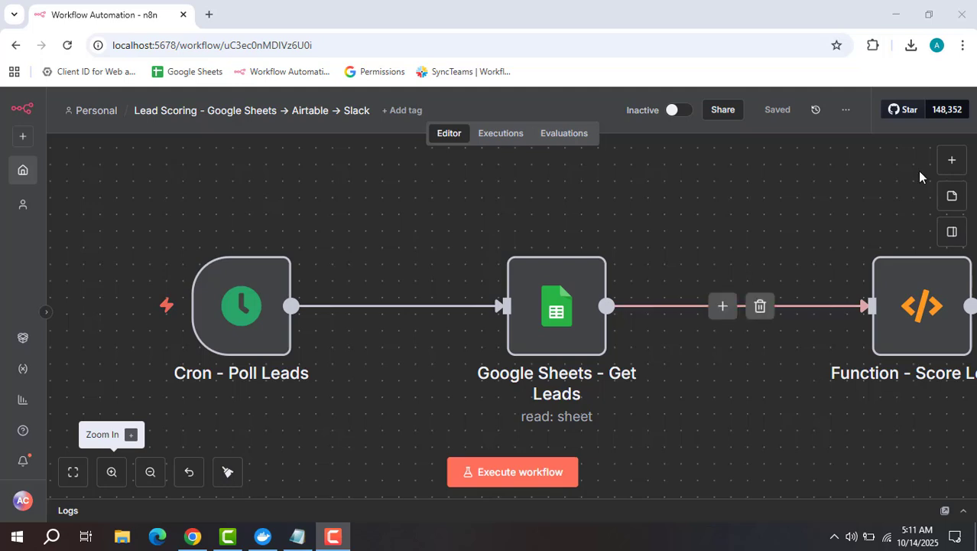
- Set the trigger mode of the Cron - Poll Leads node to Every Minute and return to the canvas
mouse_move(255, 325)
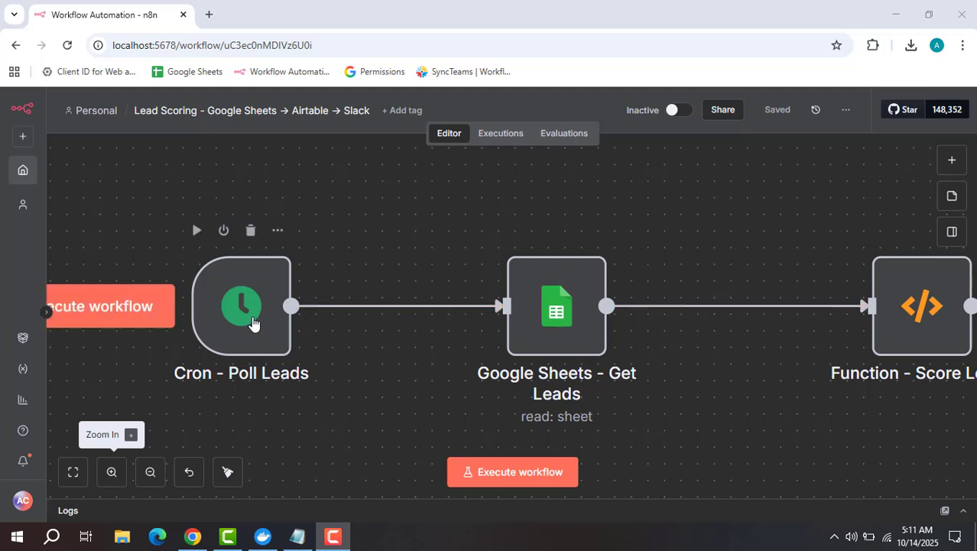
double_click(254, 319)
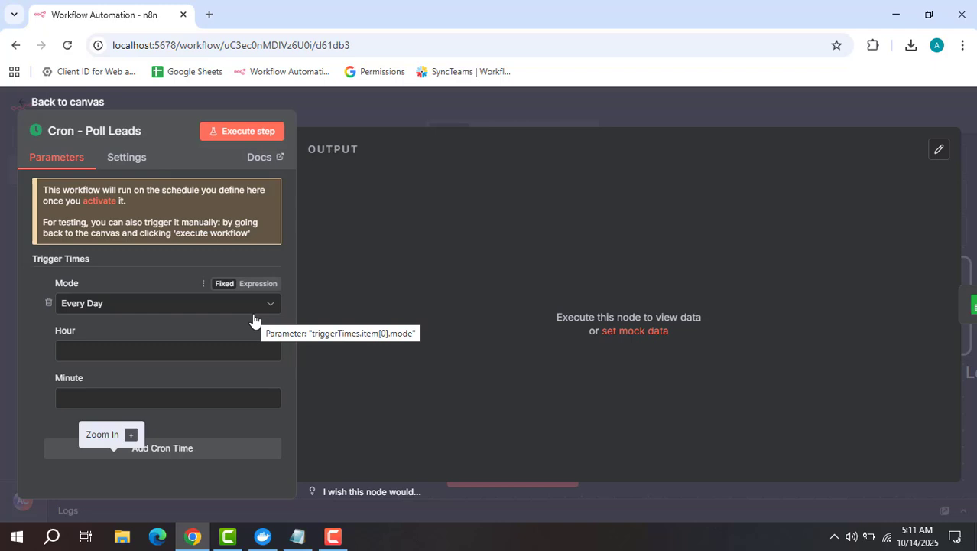
left_click(193, 301)
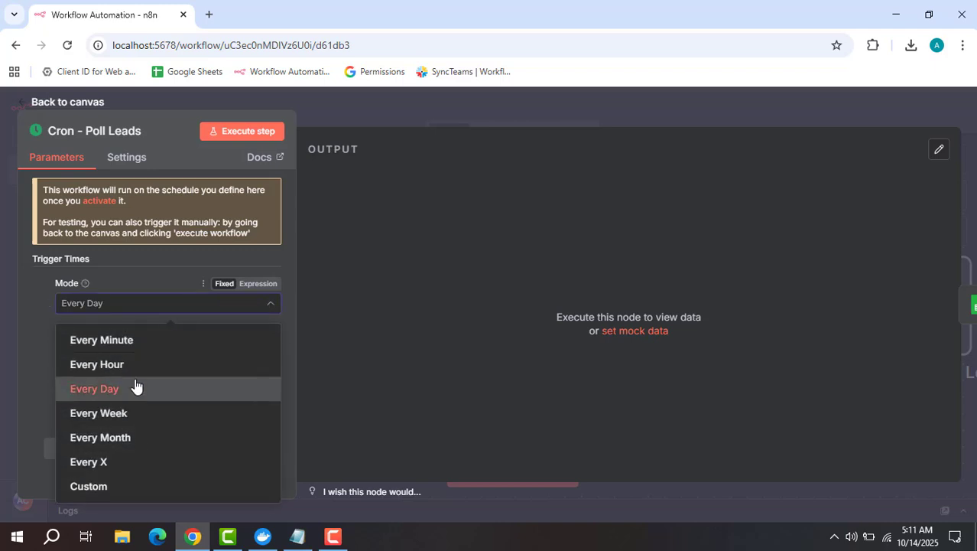
left_click(126, 344)
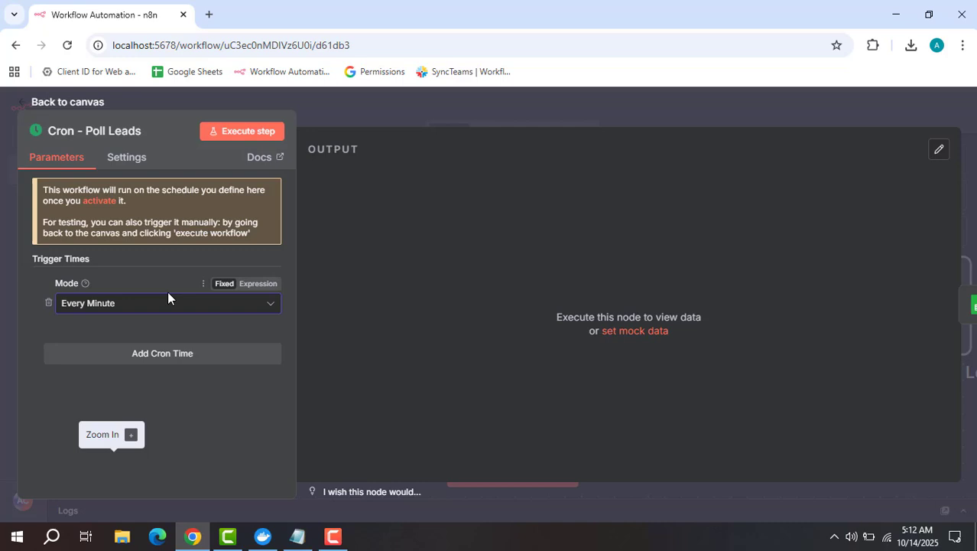
left_click(384, 109)
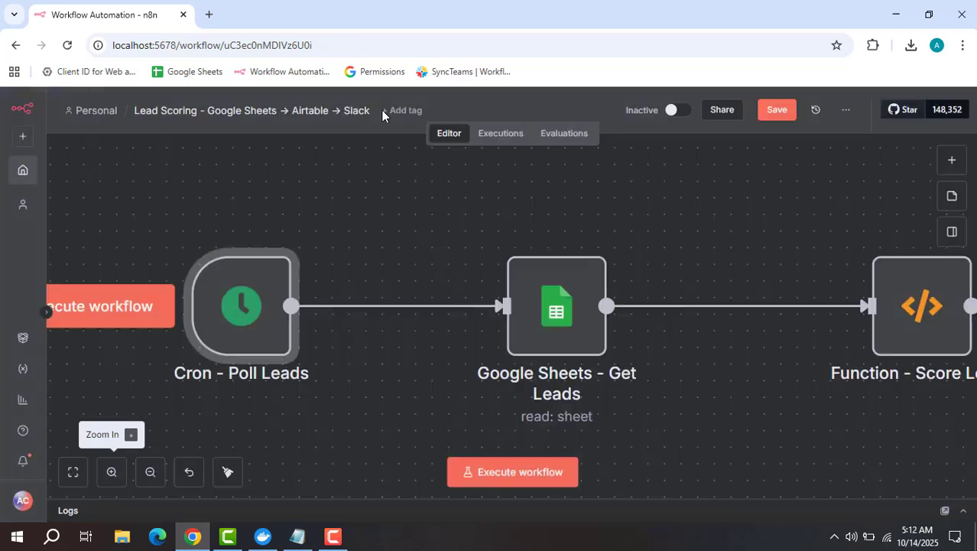
- Review the Google Sheets - Get Leads parameters and read through the full JavaScript code of the Function - Score Leads node
double_click(554, 304)
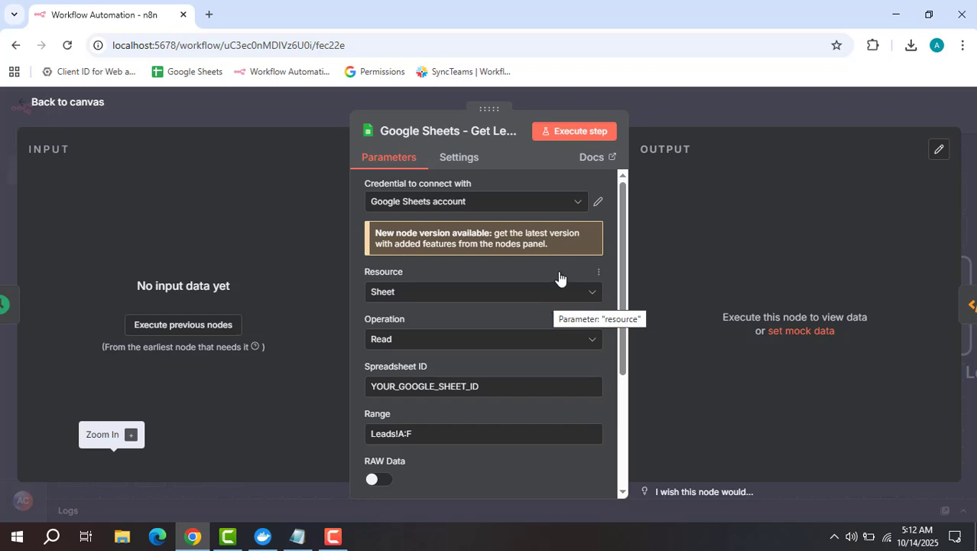
left_click(705, 114)
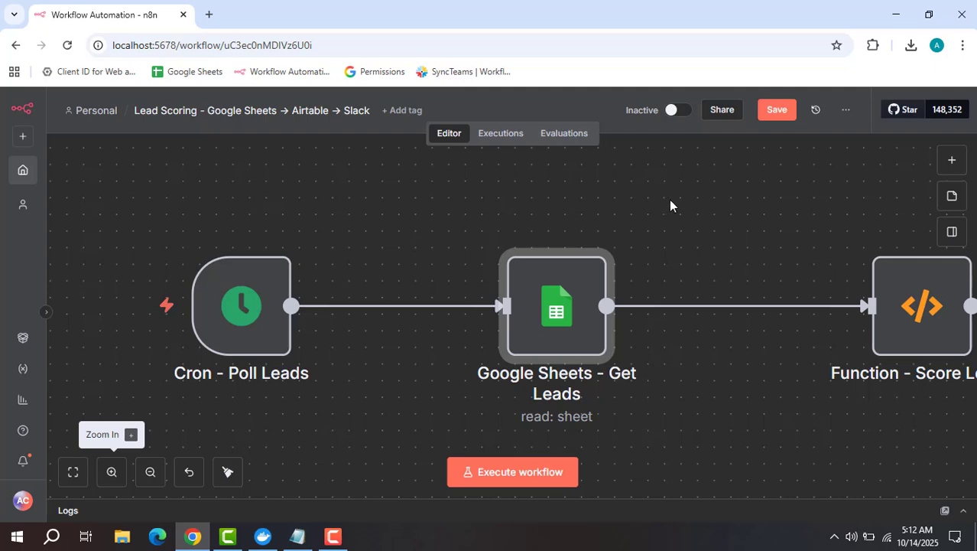
left_click_drag(670, 203, 318, 192)
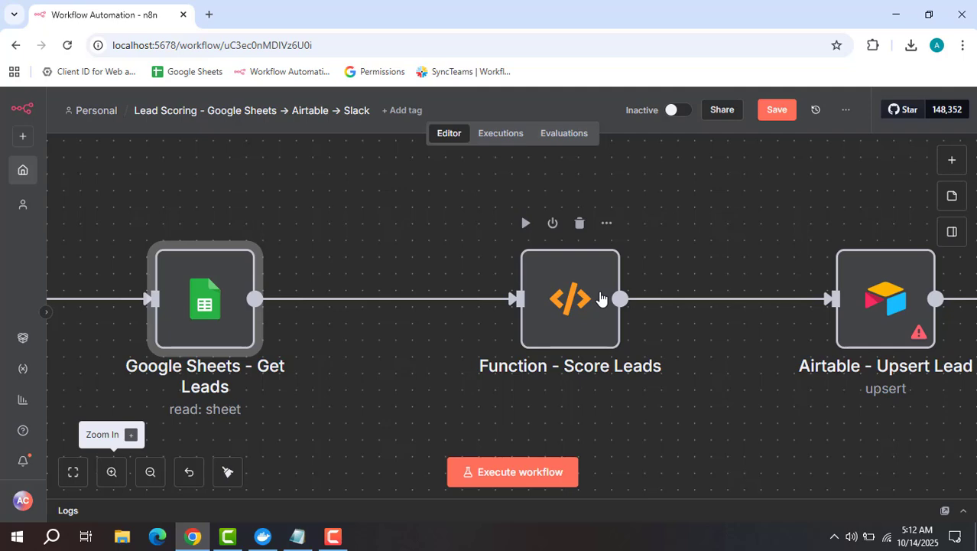
double_click(583, 299)
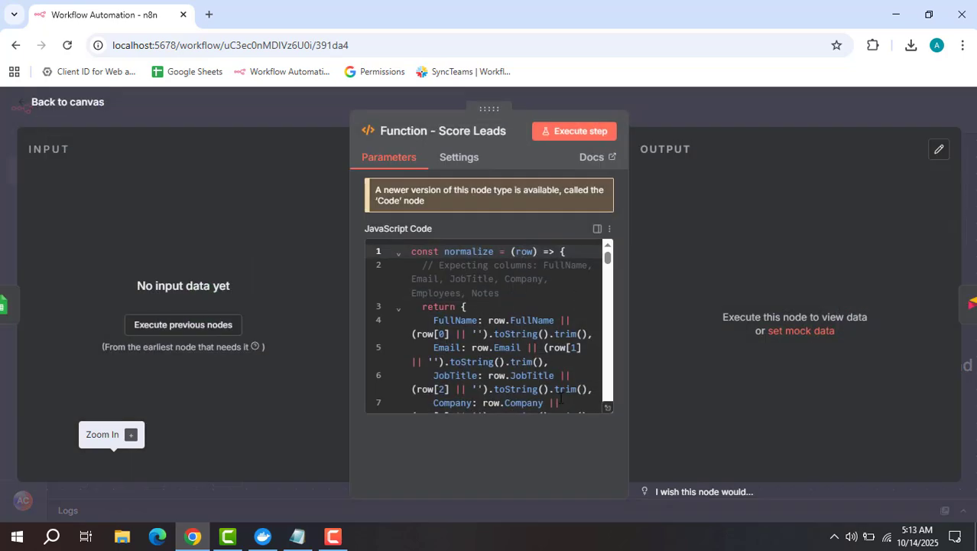
left_click(610, 407)
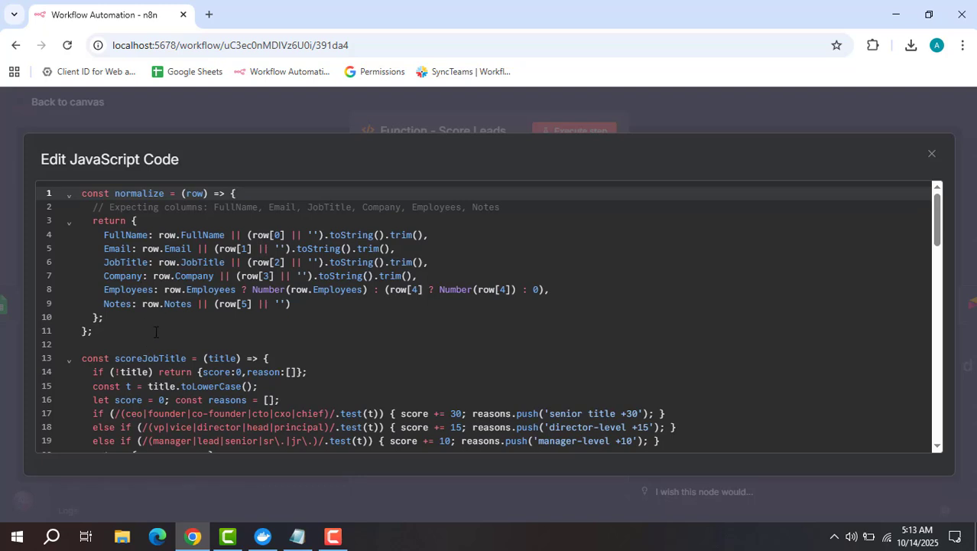
scroll(153, 317, "down", 2)
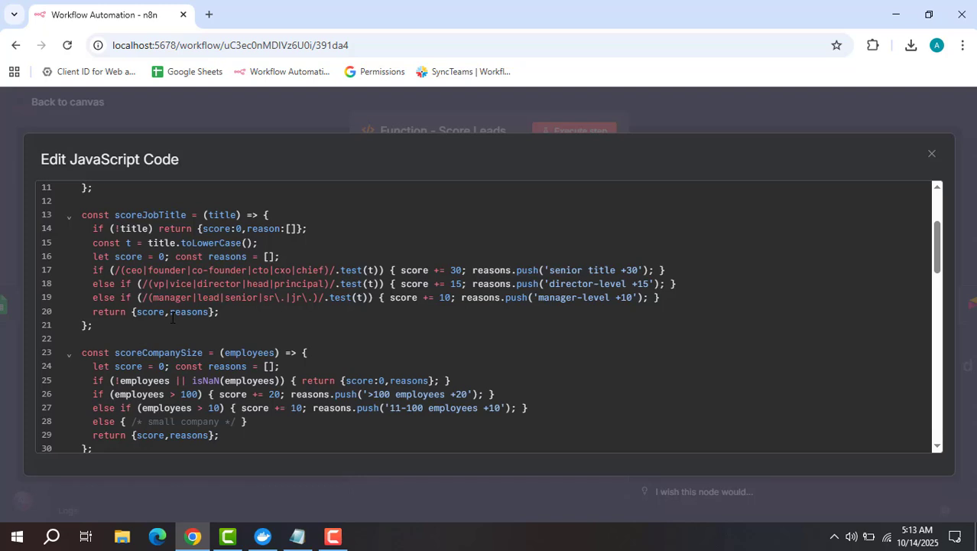
scroll(173, 319, "down", 1)
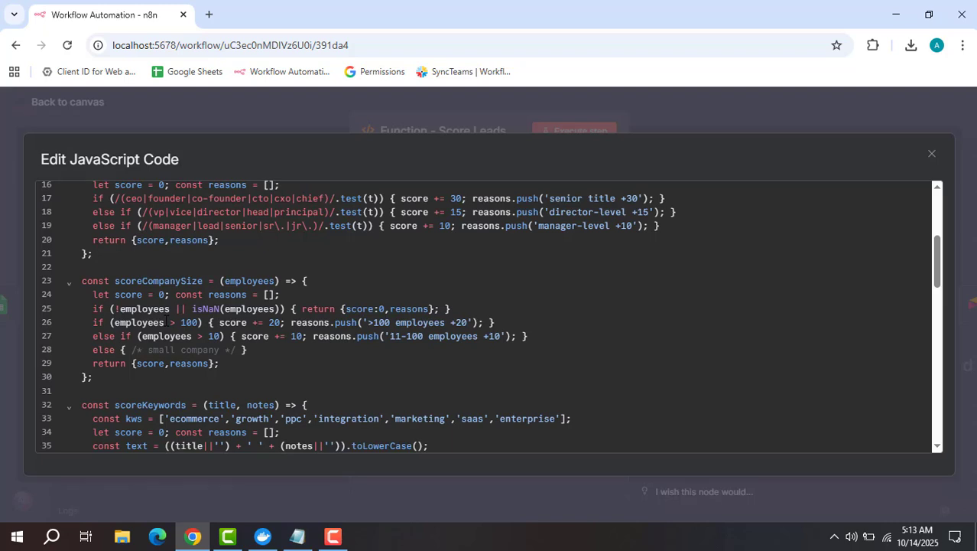
scroll(166, 320, "down", 4)
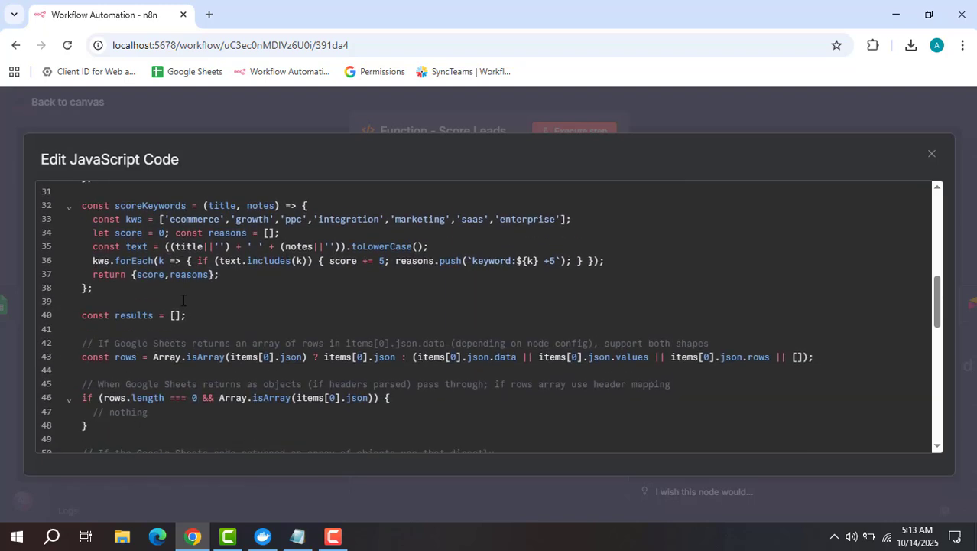
scroll(184, 301, "down", 4)
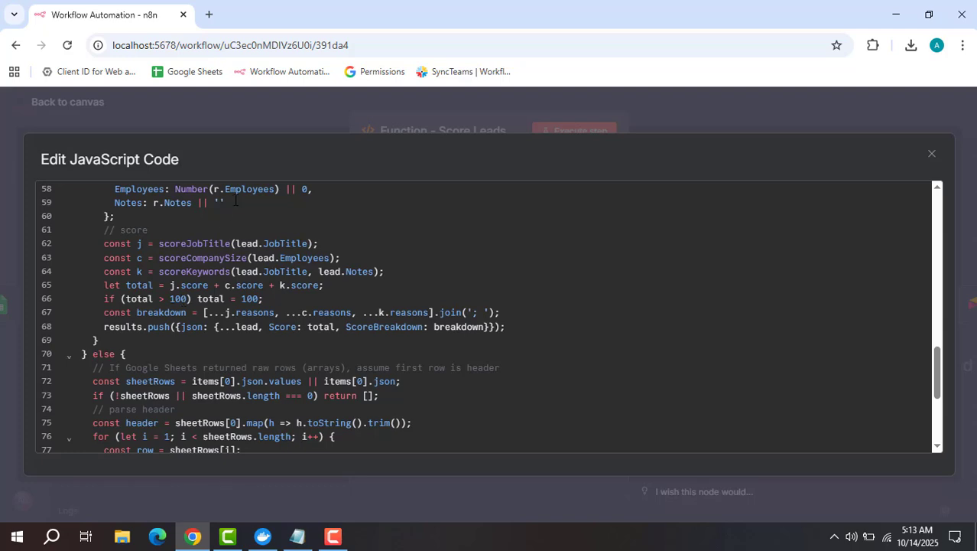
scroll(416, 238, "down", 3)
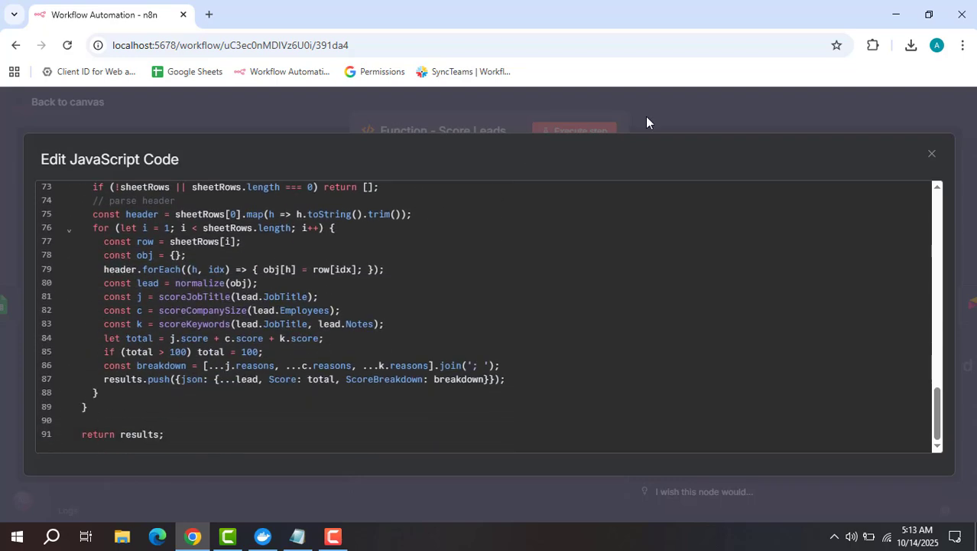
left_click(683, 103)
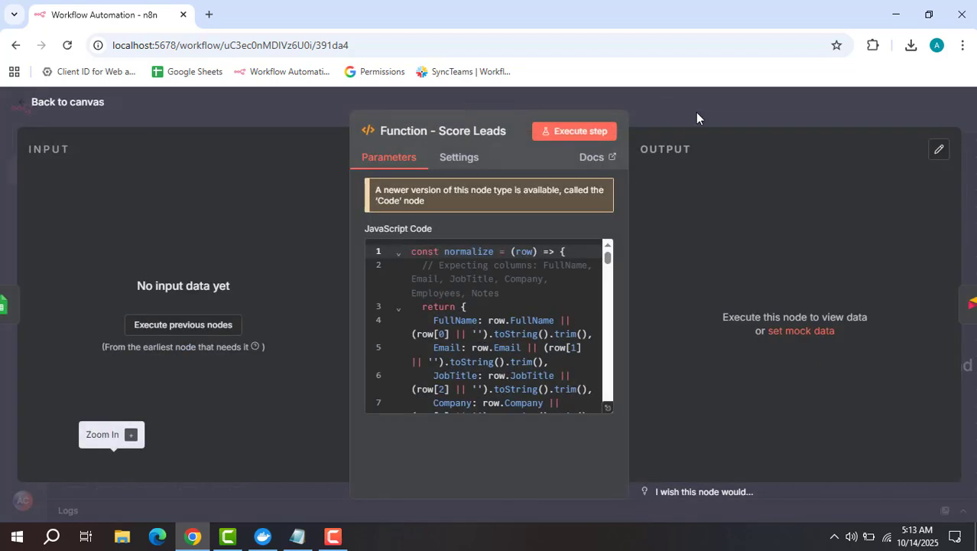
left_click(692, 109)
- Inspect the parameters of the Airtable - Upsert Lead node and the condition of the IF - Hot Lead? node
left_click_drag(702, 215, 361, 189)
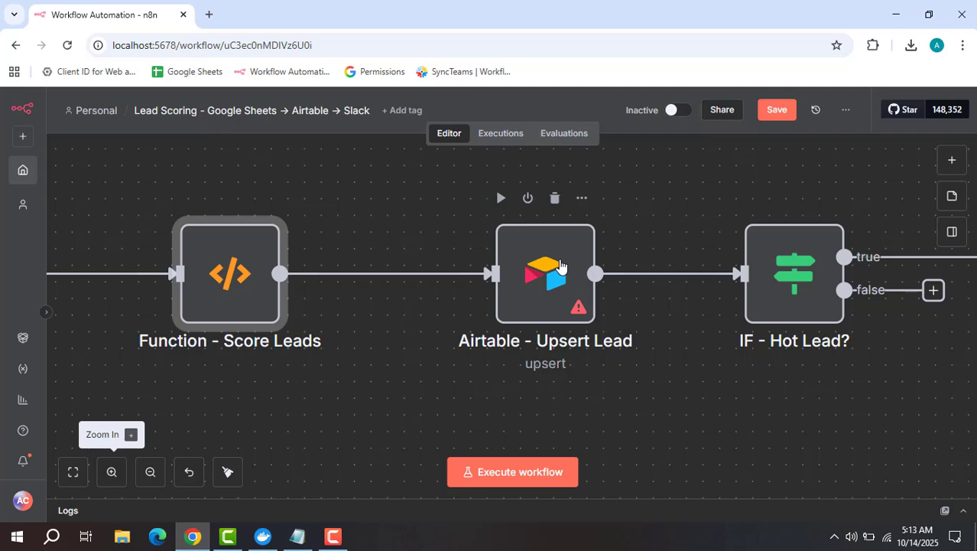
double_click(561, 279)
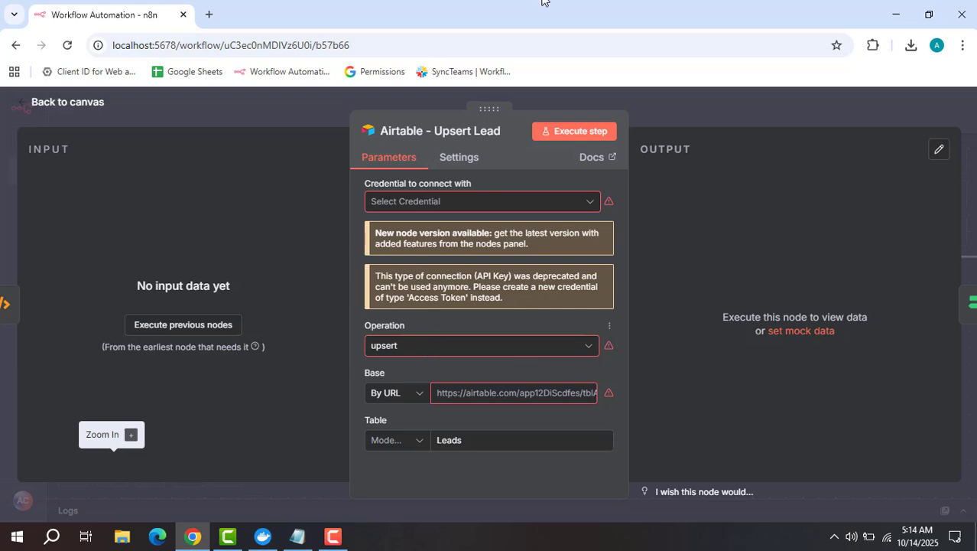
left_click(699, 108)
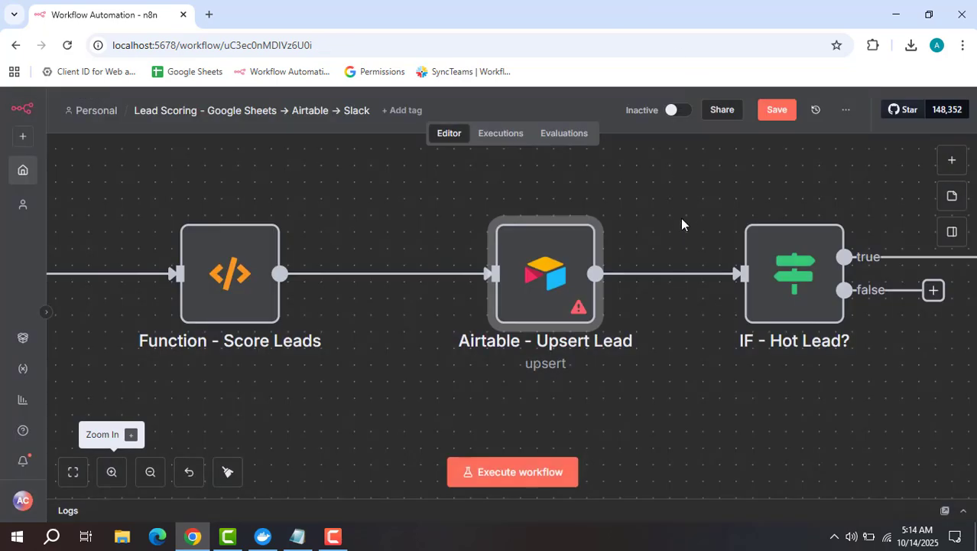
left_click_drag(682, 216, 431, 228)
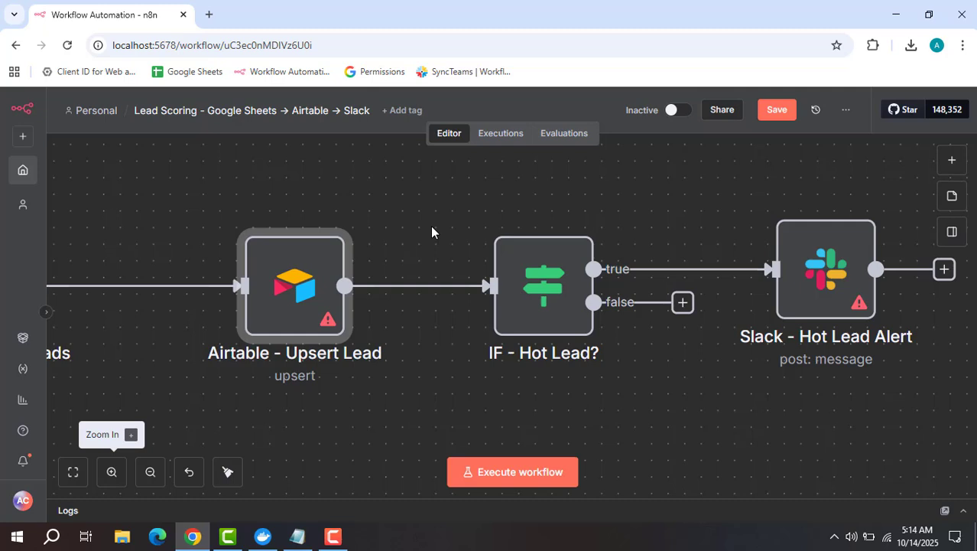
double_click(567, 312)
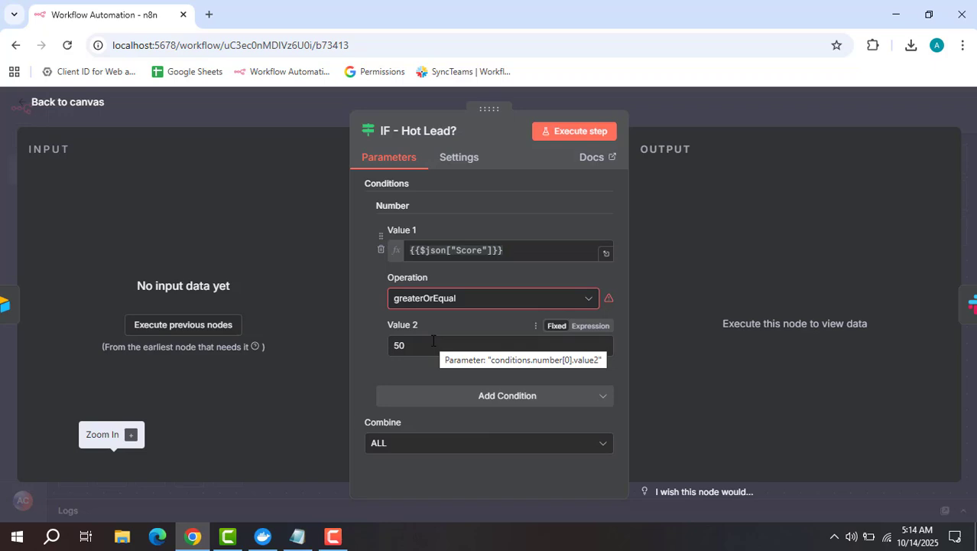
left_click(667, 116)
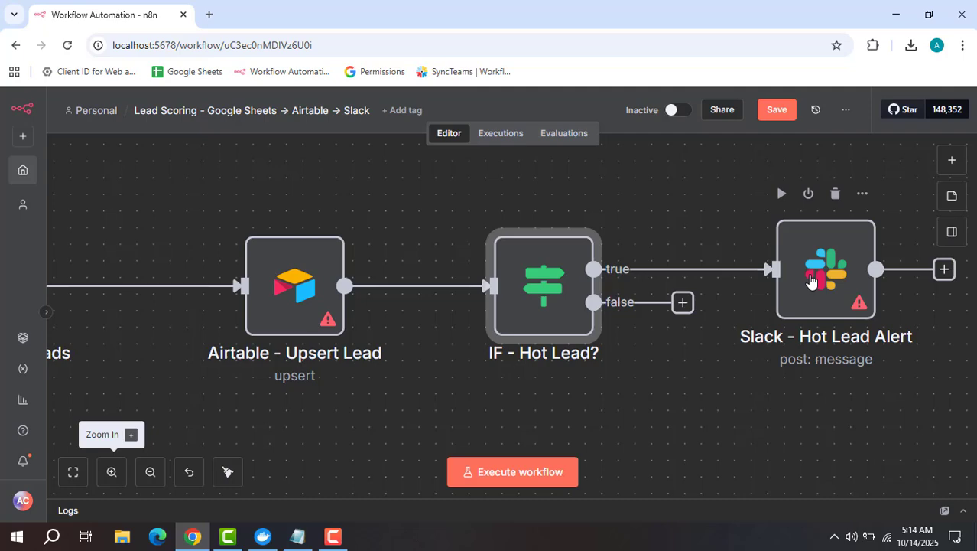
- Examine the Slack - Hot Lead Alert node's parameters and its message text in the expanded editor, then return to the canvas
scroll(633, 191, "right", 5)
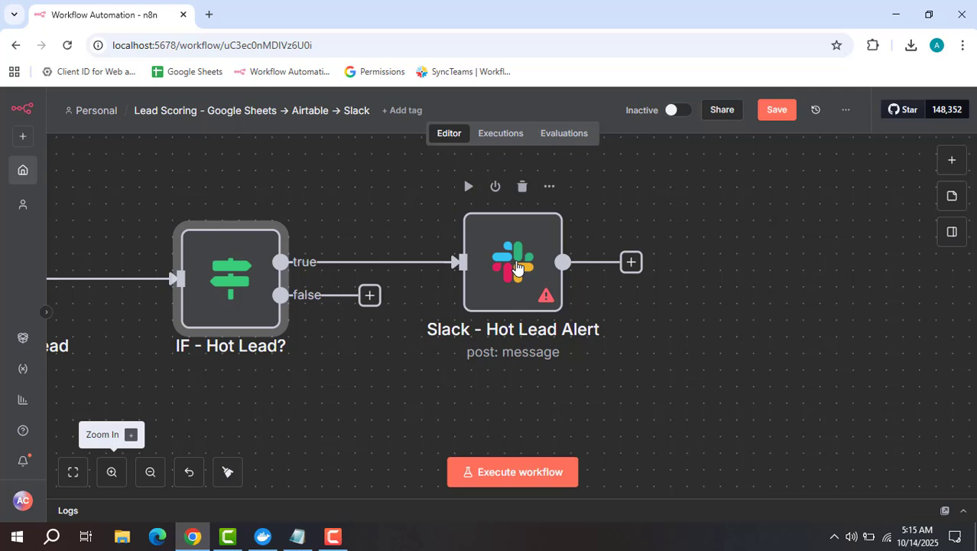
left_click(506, 261)
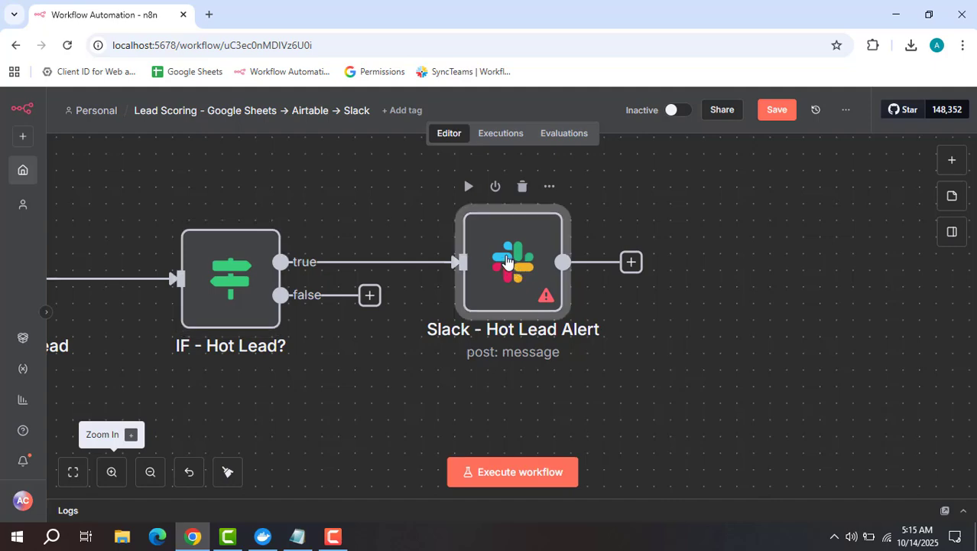
double_click(507, 261)
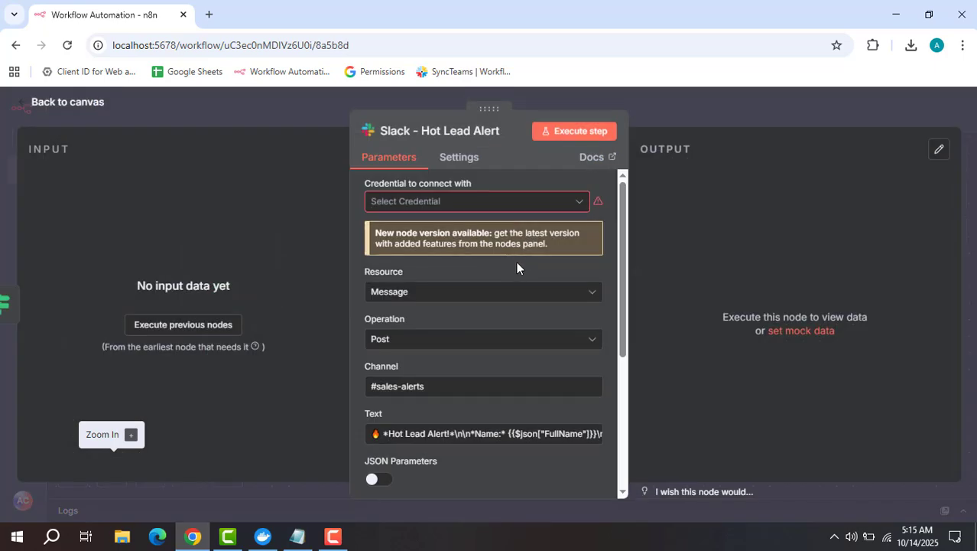
scroll(516, 261, "down", 1)
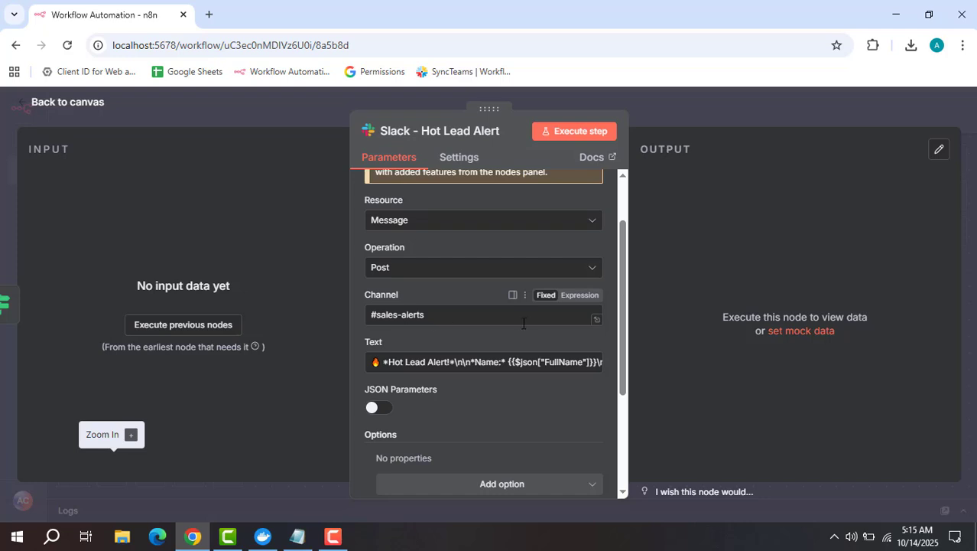
left_click(598, 364)
left_click(600, 373)
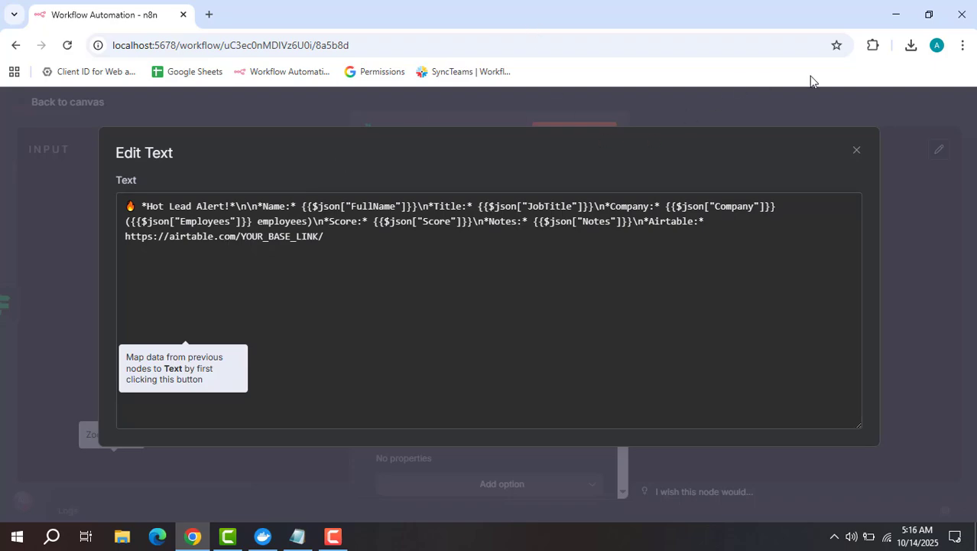
left_click(801, 111)
left_click(784, 111)
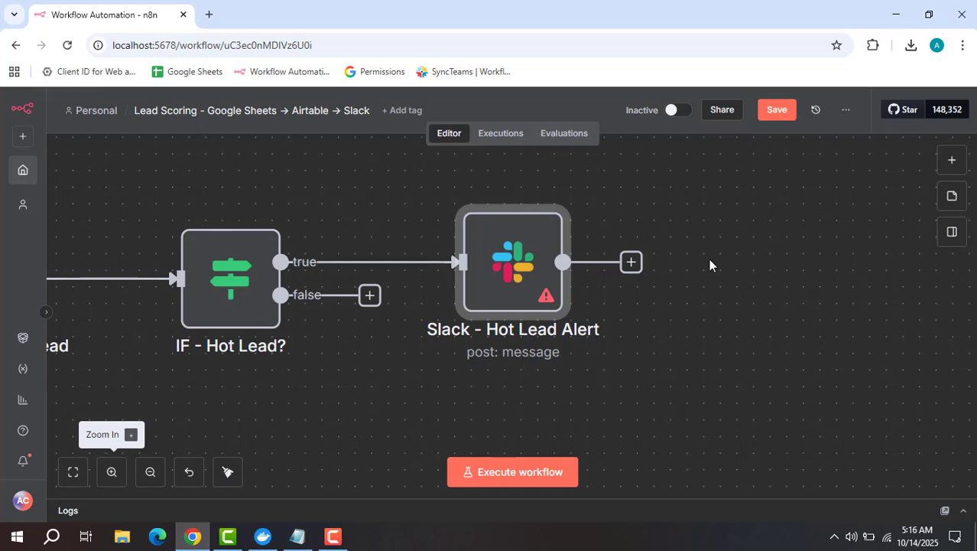